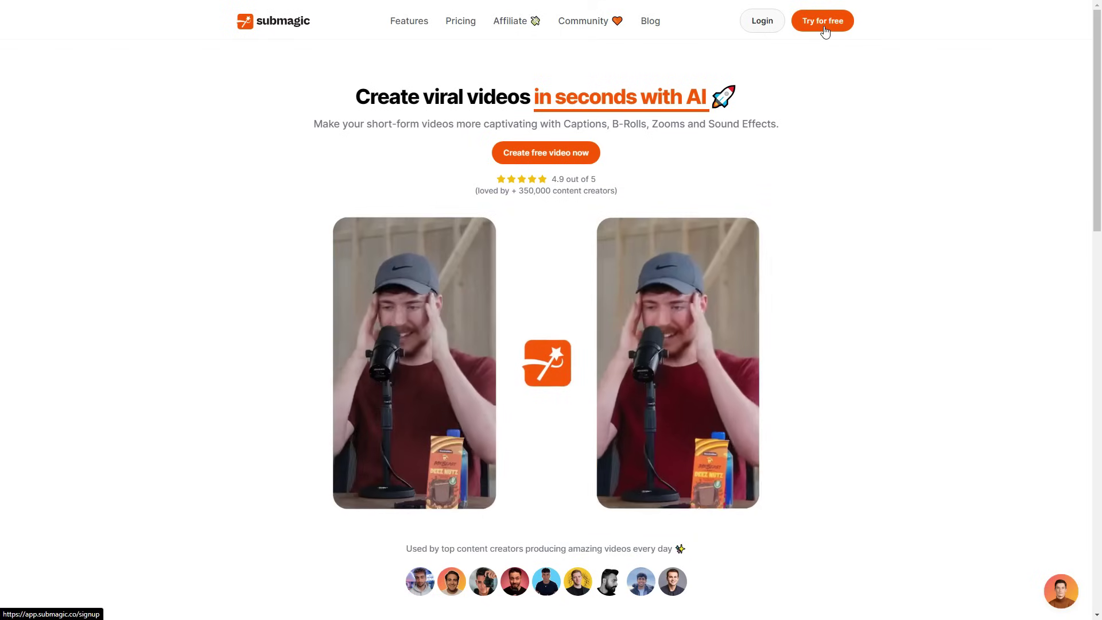
# Step: Log in to Submagic to reach the My projects dashboard
pyautogui.click(759, 30)
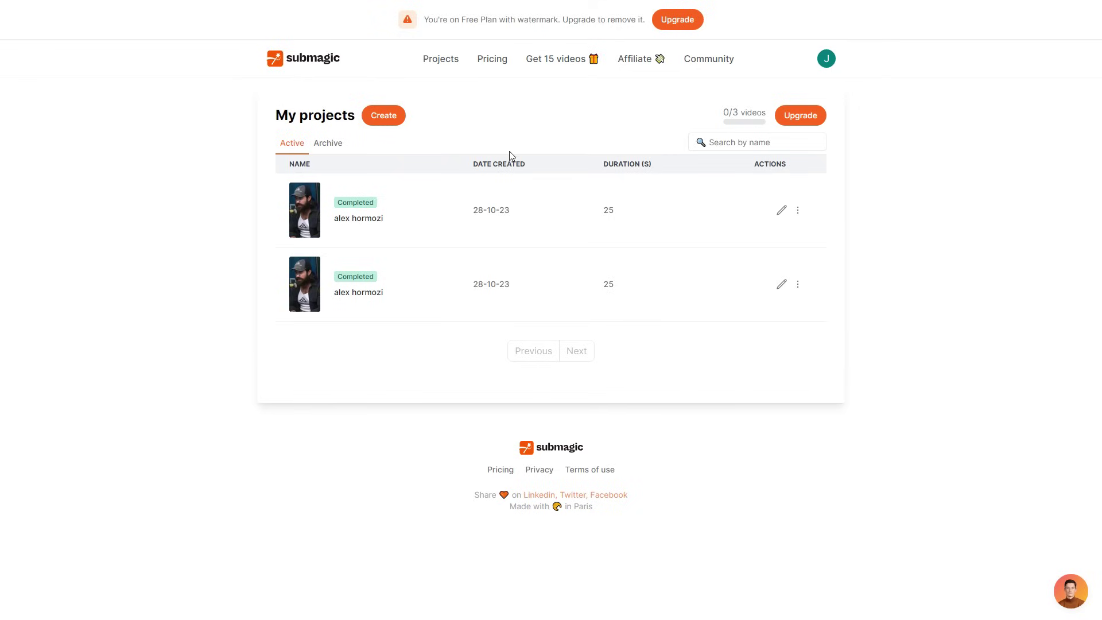
# Step: Start a new project to reach the Upload your videos page
pyautogui.click(390, 124)
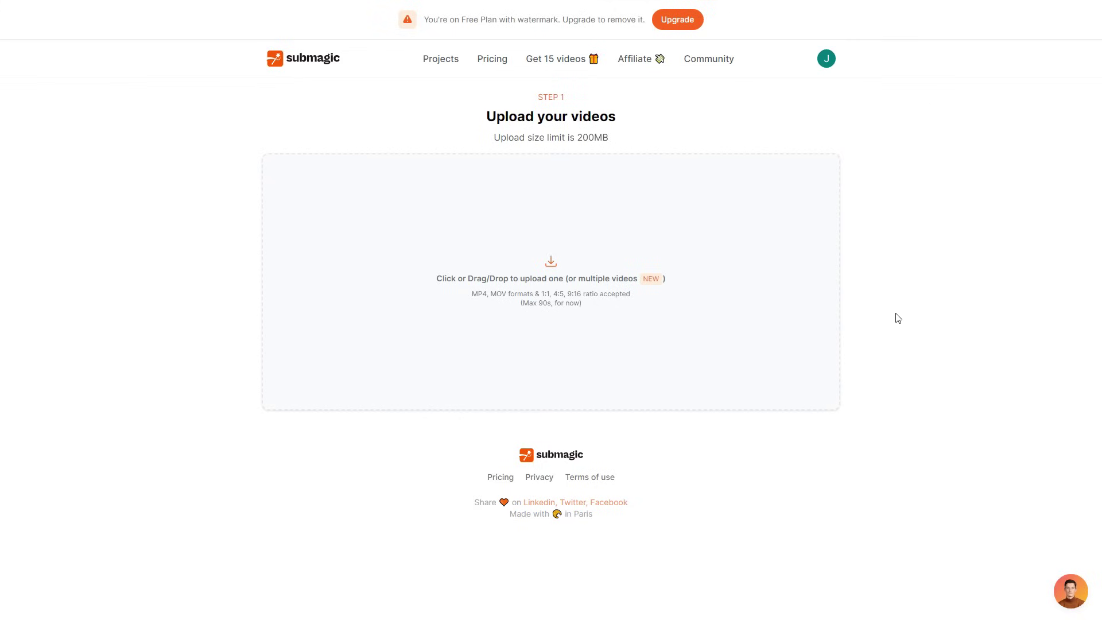
# Step: Upload alex hormozi.mp4 with English kept as the caption language
pyautogui.moveTo(1101, 286); pyautogui.dragTo(544, 280)
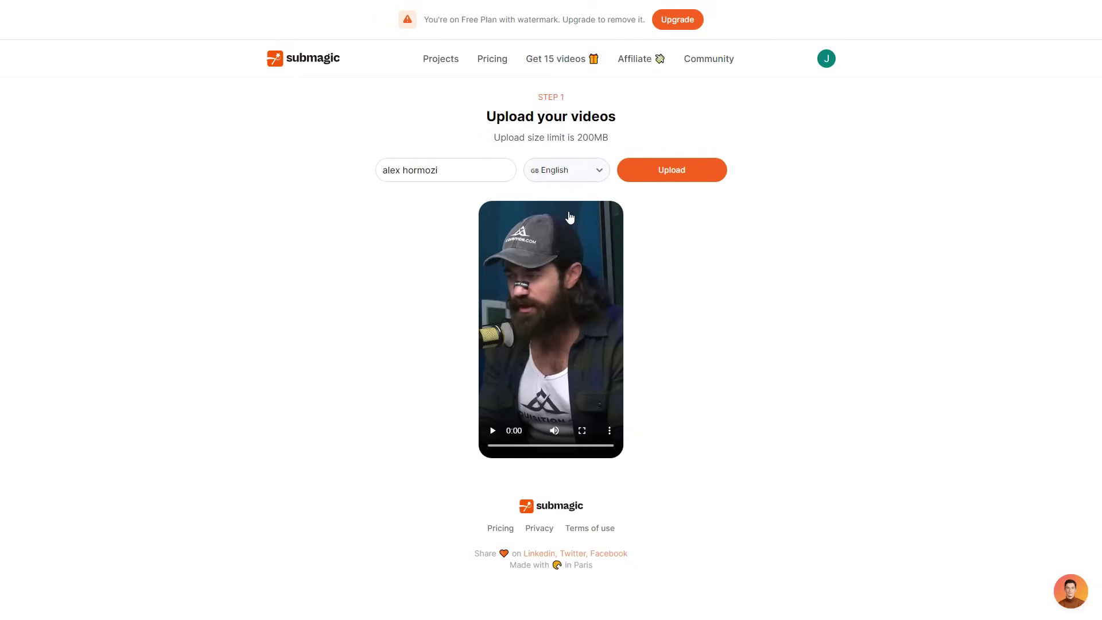
pyautogui.click(590, 177)
pyautogui.scroll(-8, 580, 275)
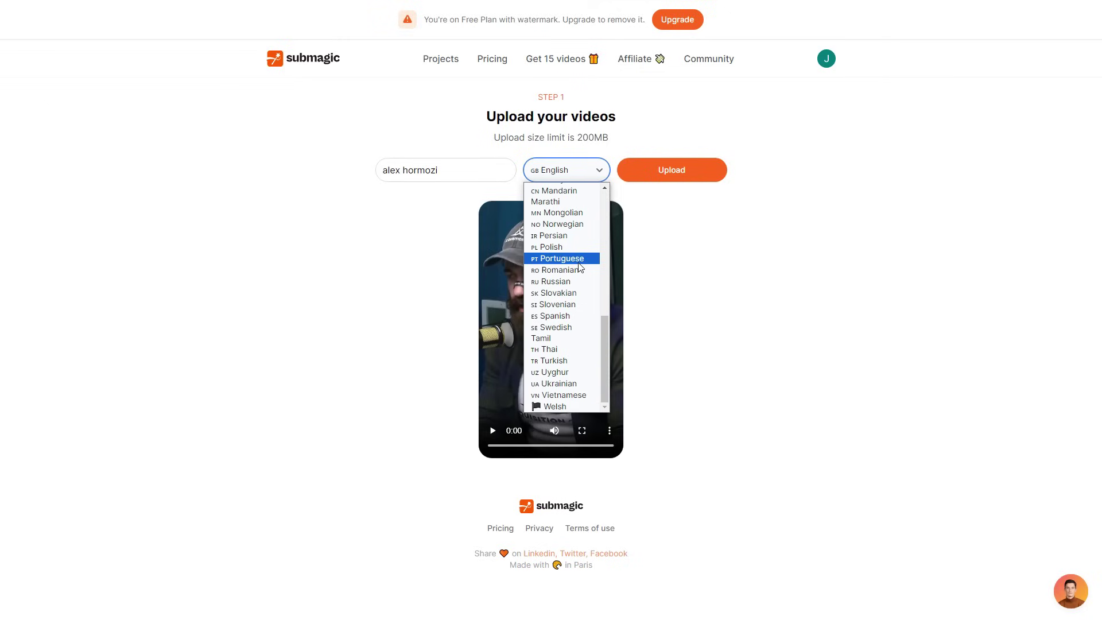
pyautogui.scroll(8, 574, 297)
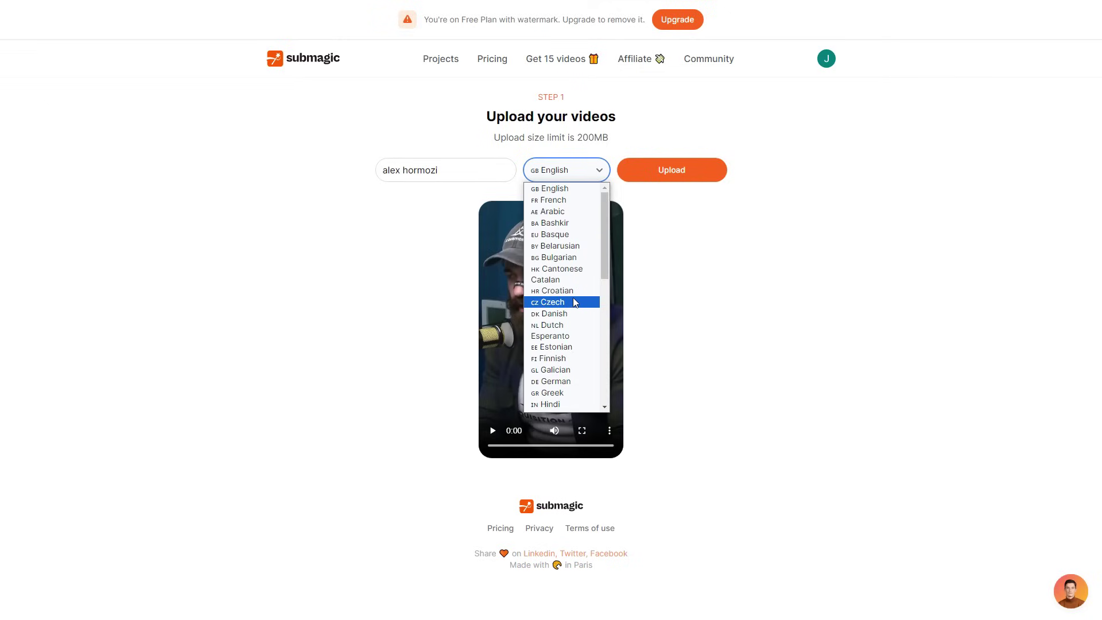
pyautogui.scroll(-4, 568, 253)
pyautogui.scroll(4, 576, 269)
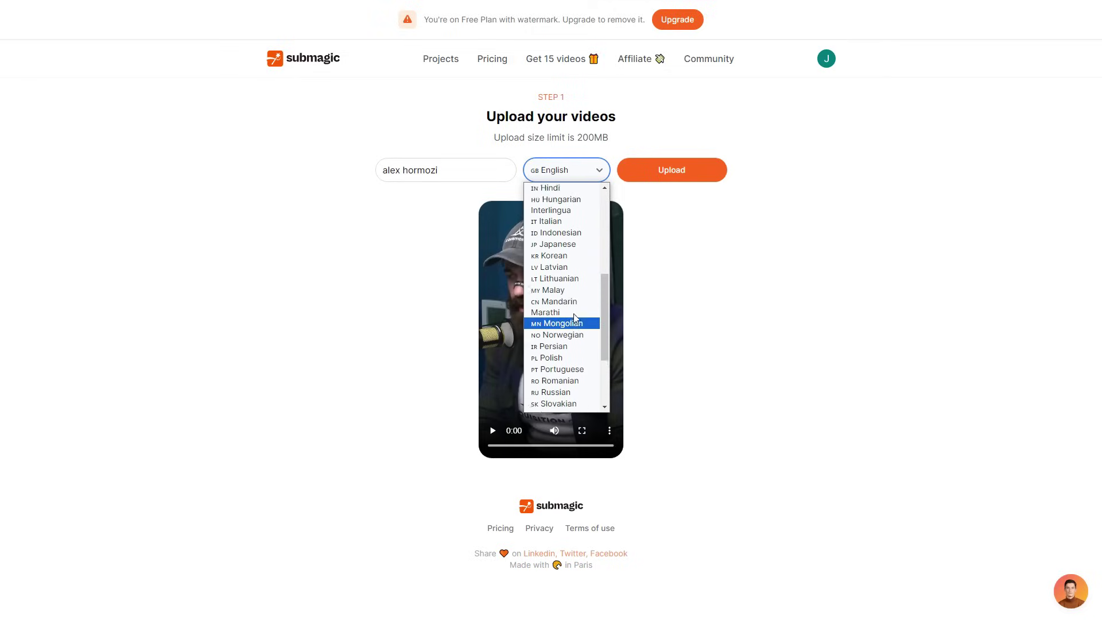
pyautogui.click(564, 190)
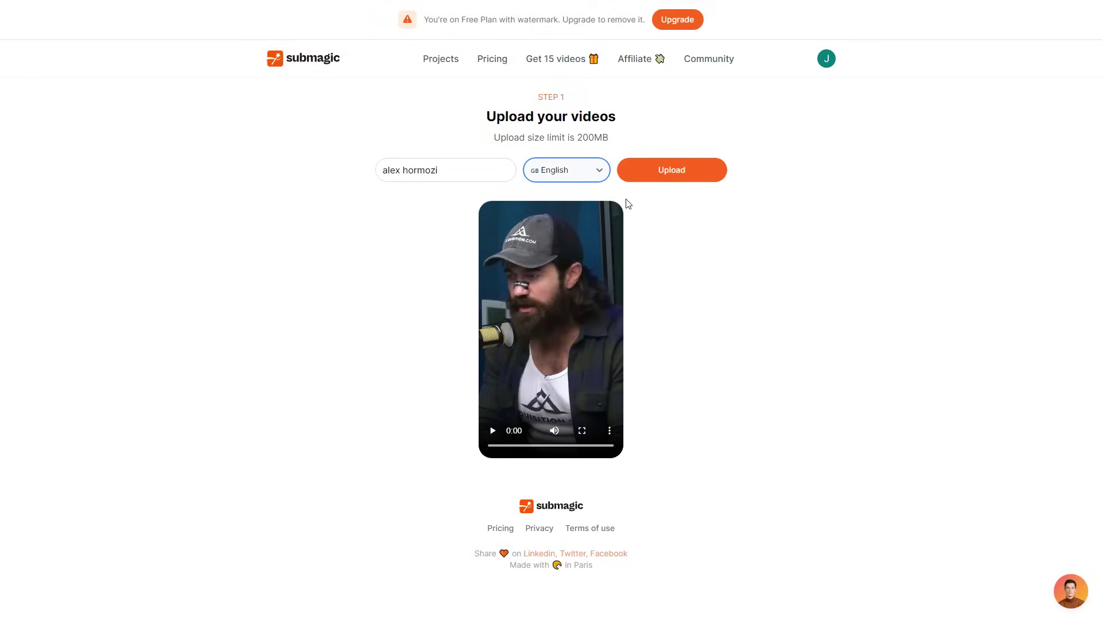
pyautogui.click(678, 179)
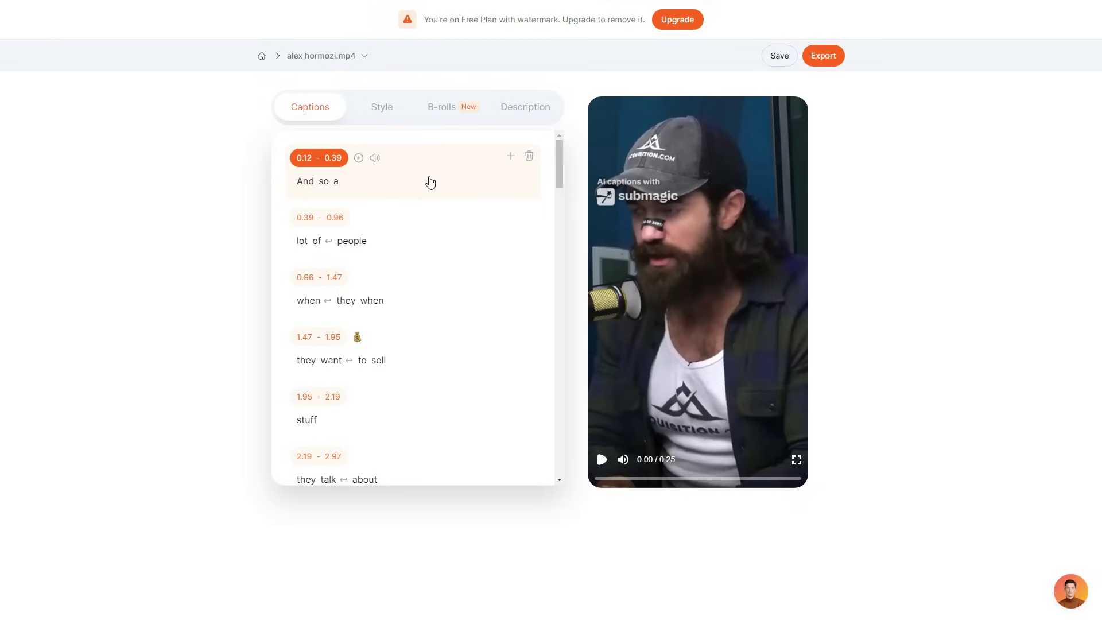
pyautogui.click(601, 459)
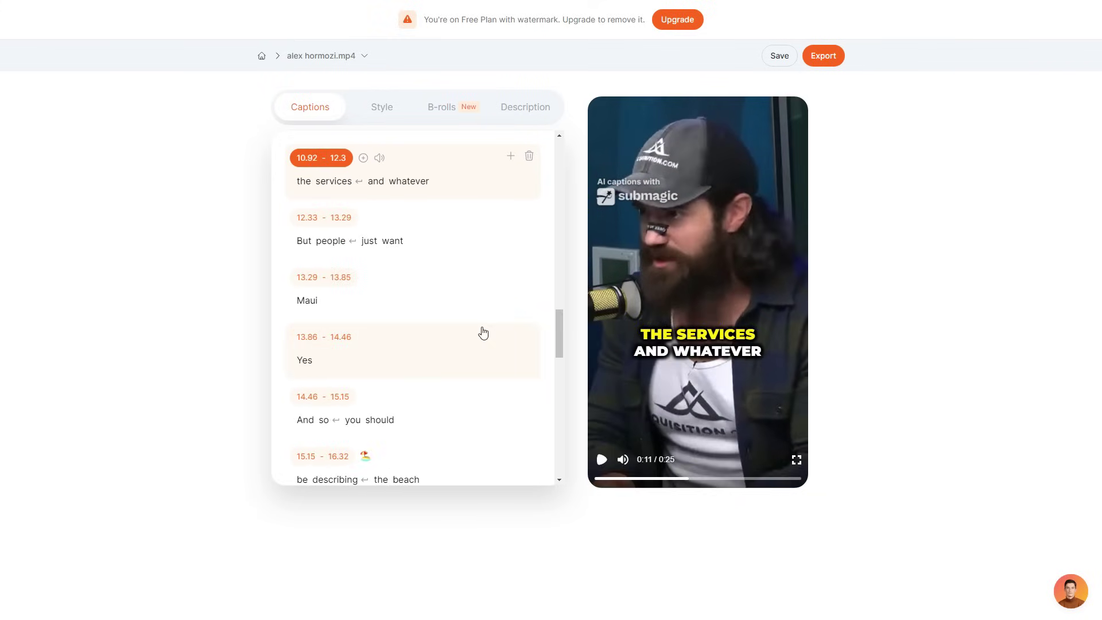
pyautogui.scroll(8, 440, 312)
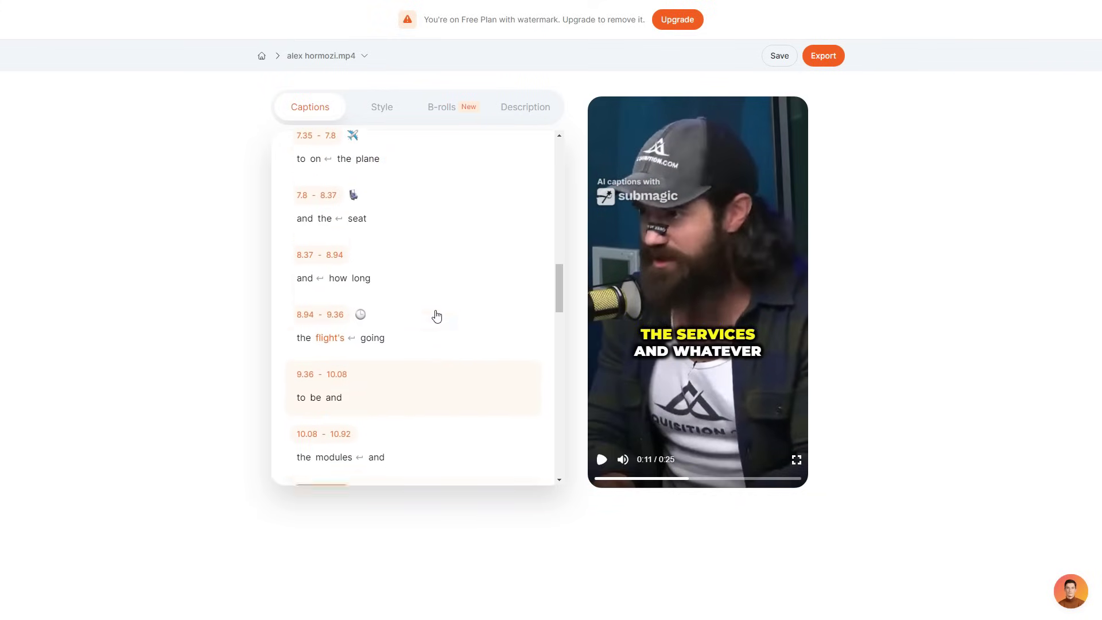
pyautogui.scroll(5, 439, 332)
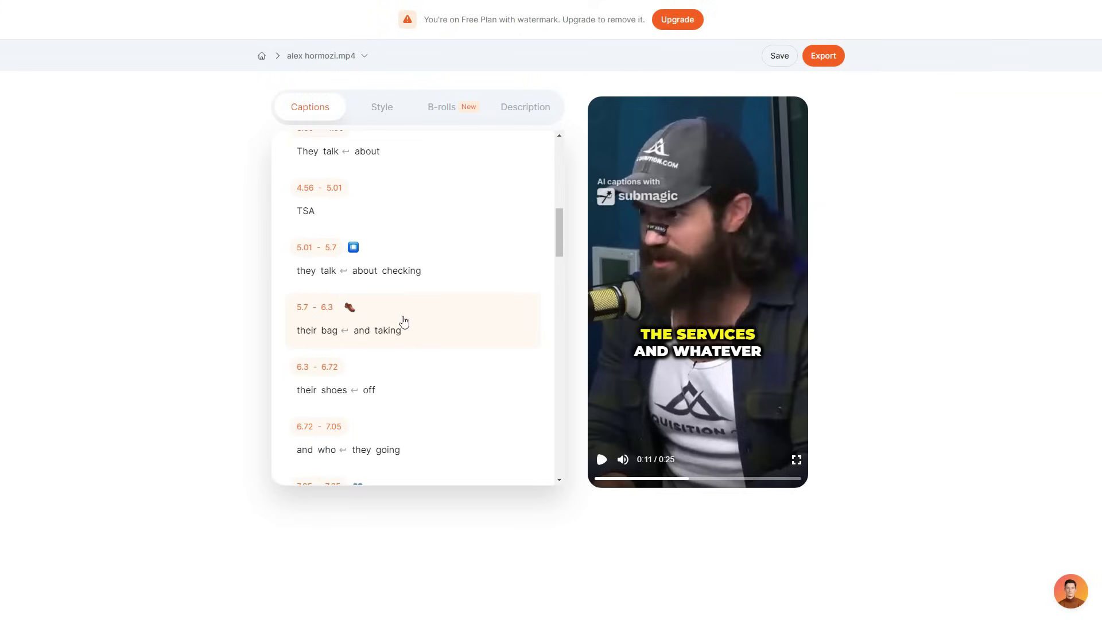
pyautogui.scroll(8, 459, 264)
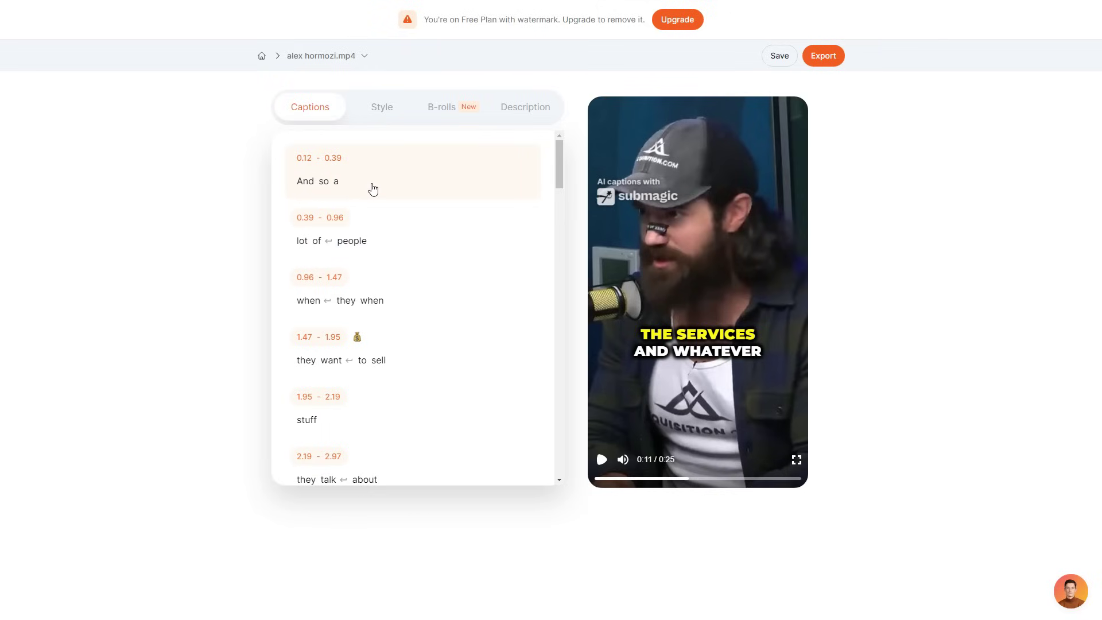
pyautogui.click(412, 191)
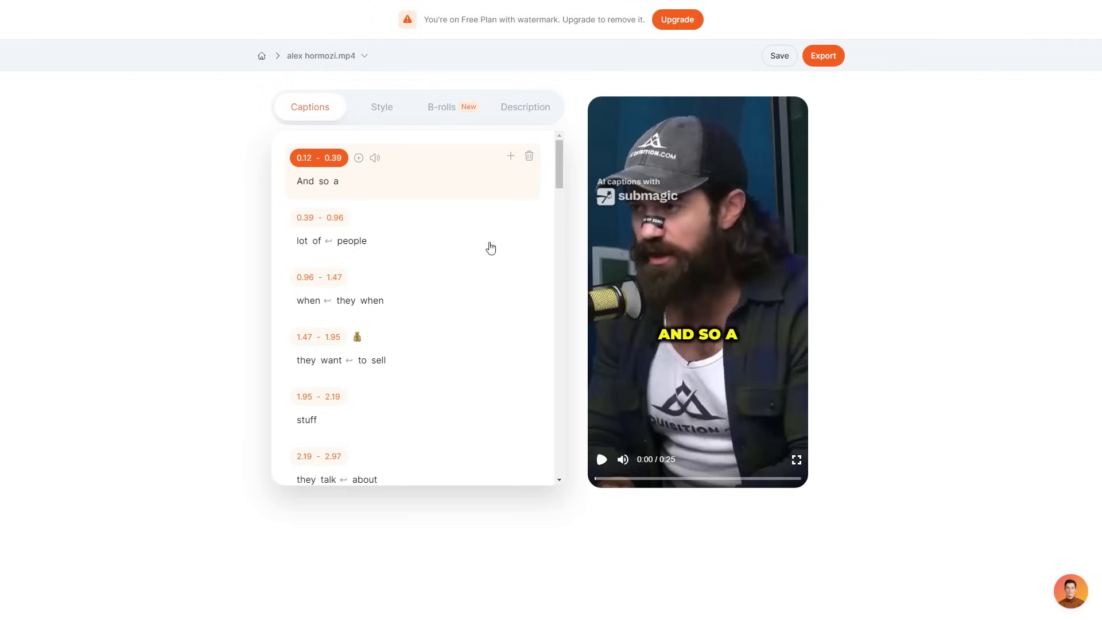
pyautogui.click(312, 247)
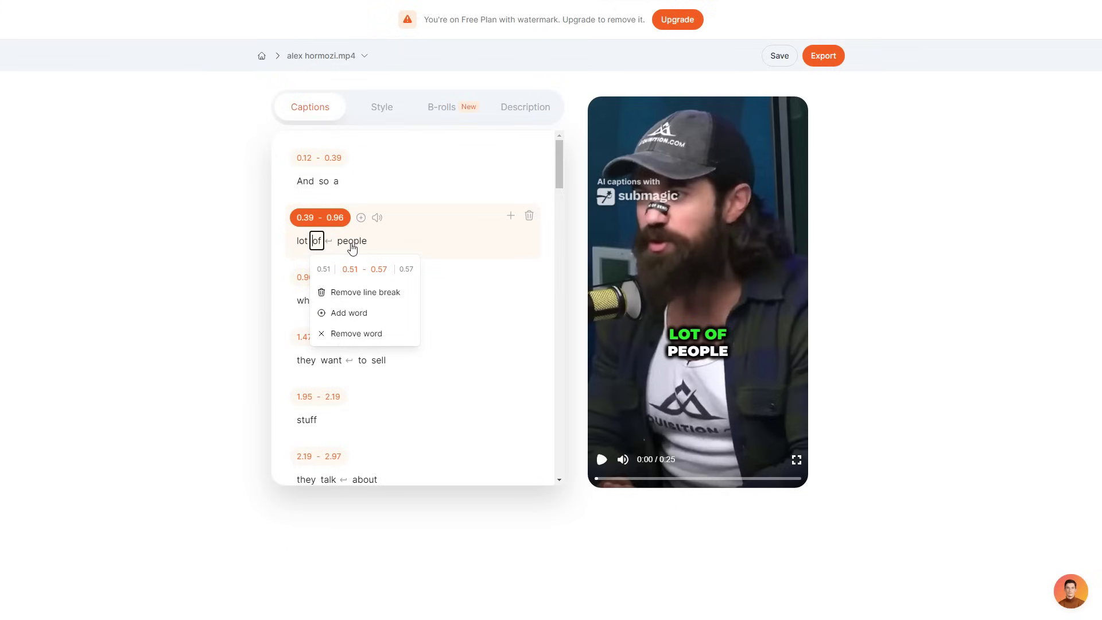
pyautogui.click(354, 243)
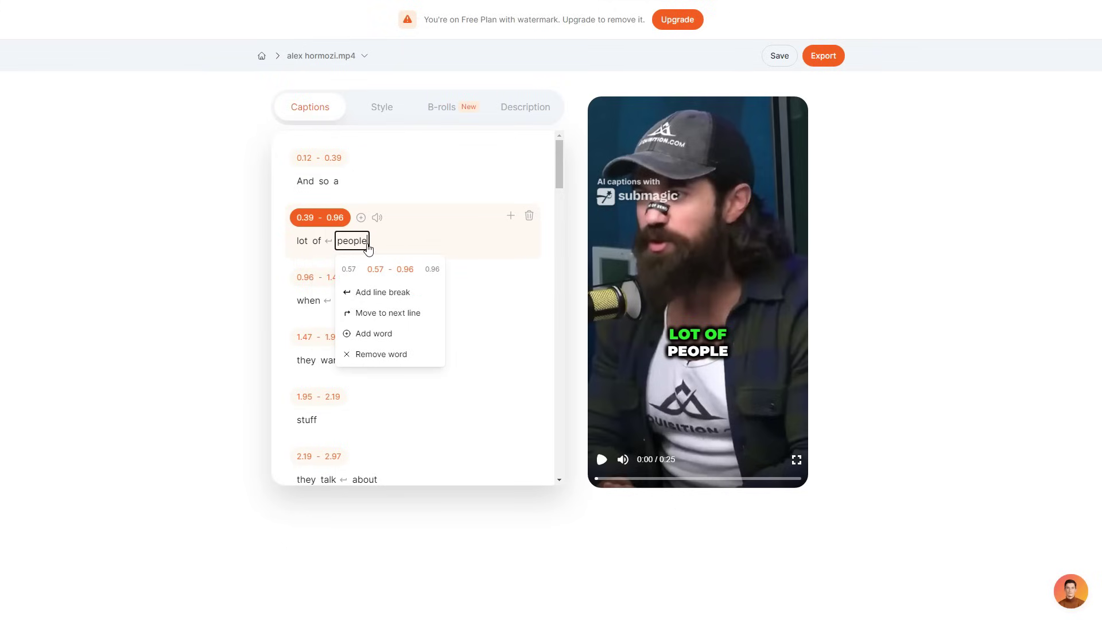
pyautogui.click(371, 249)
pyautogui.press('BackSpace')
pyautogui.press('BackSpace')
pyautogui.press('BackSpace')
pyautogui.press('BackSpace')
pyautogui.press('BackSpace')
pyautogui.write('la')
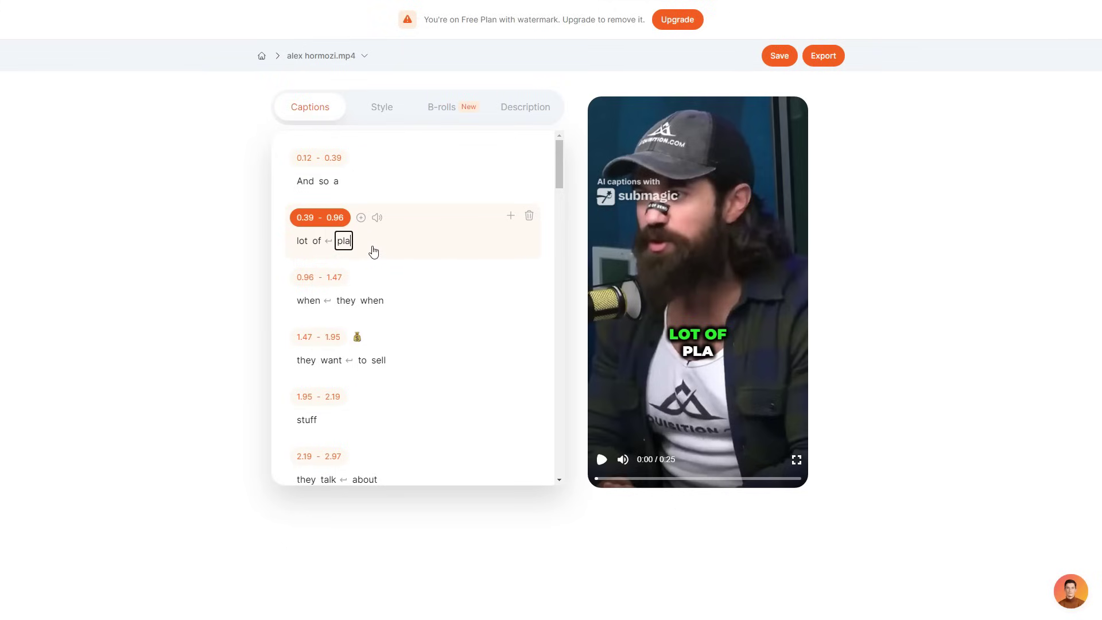
pyautogui.write('yers')
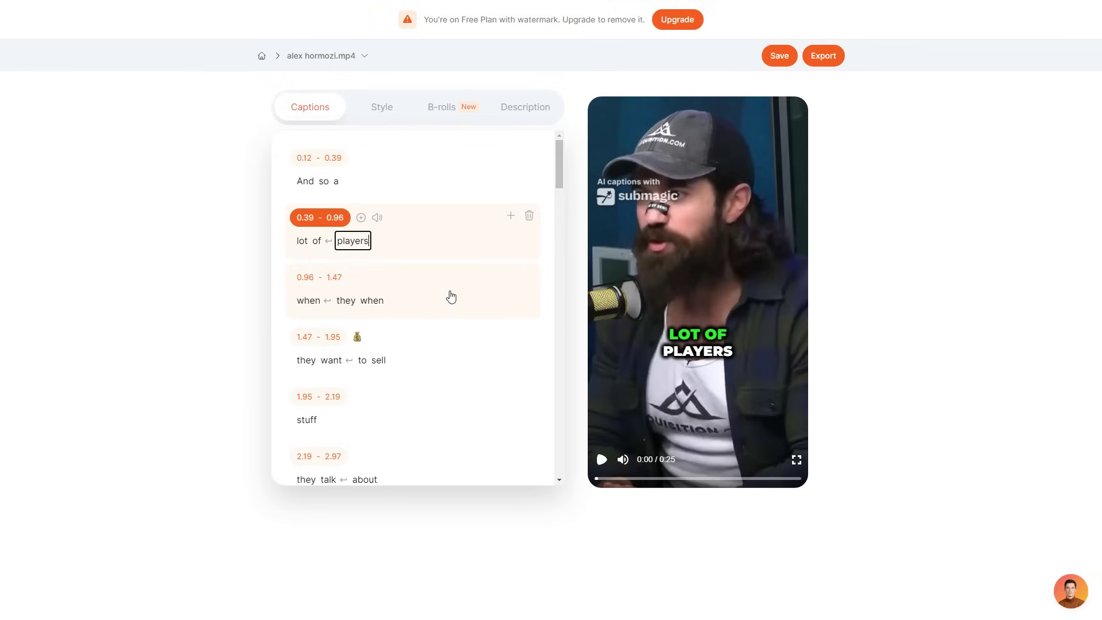
pyautogui.press('Escape')
pyautogui.click(357, 337)
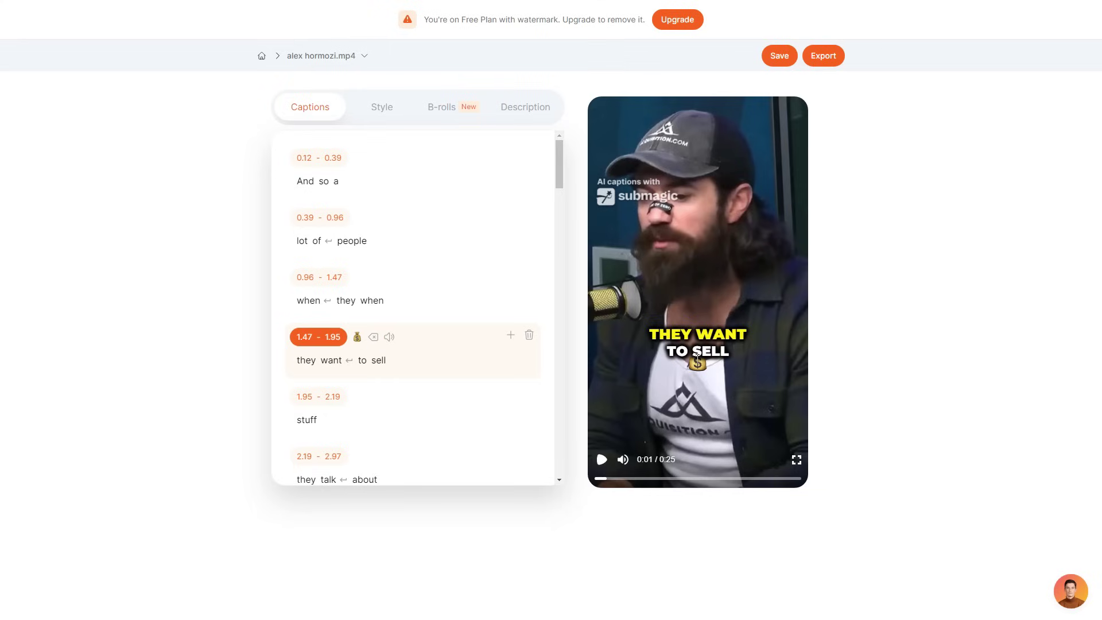
# Step: Swap the money-bag emoji on the 'they want to sell' caption for a different emoji
pyautogui.click(357, 339)
pyautogui.scroll(-3, 425, 407)
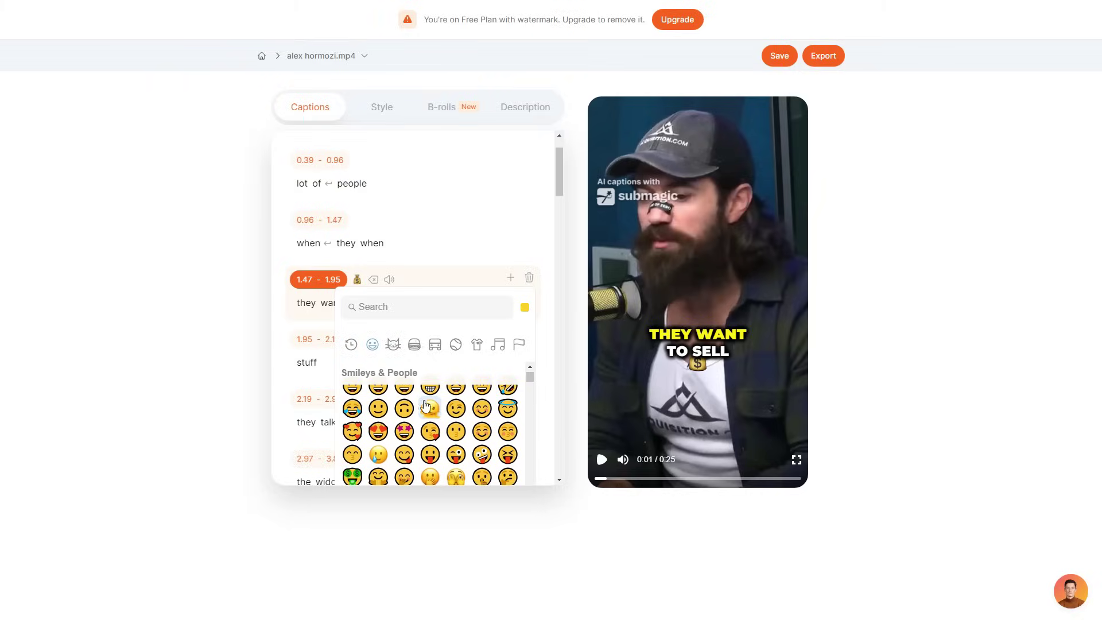
pyautogui.scroll(-5, 425, 407)
pyautogui.click(316, 422)
pyautogui.moveTo(560, 186); pyautogui.dragTo(568, 469)
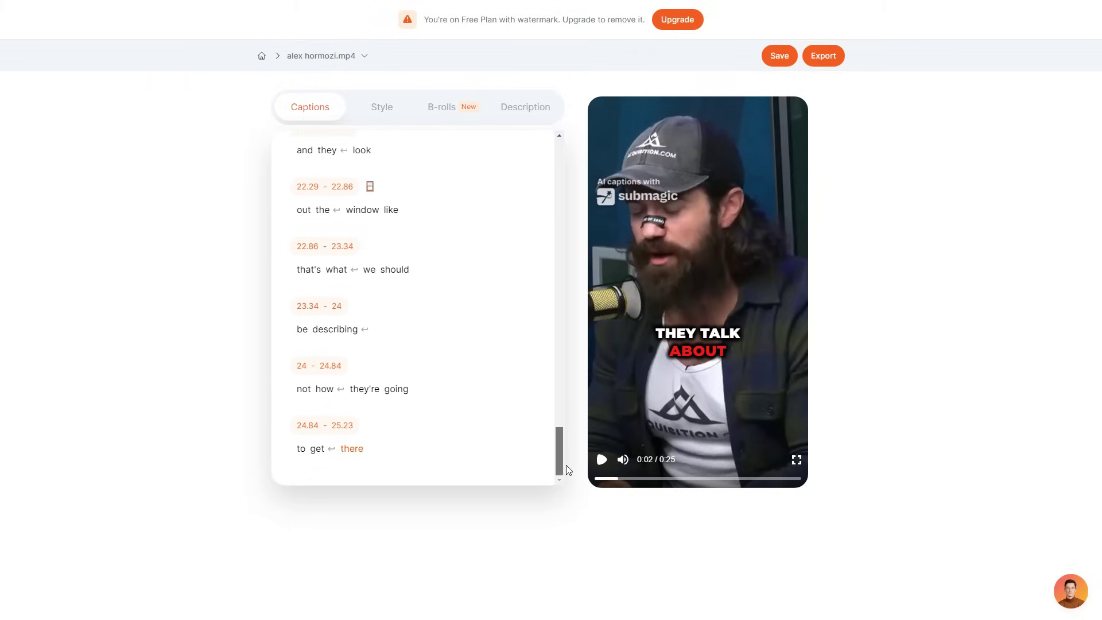
pyautogui.click(442, 356)
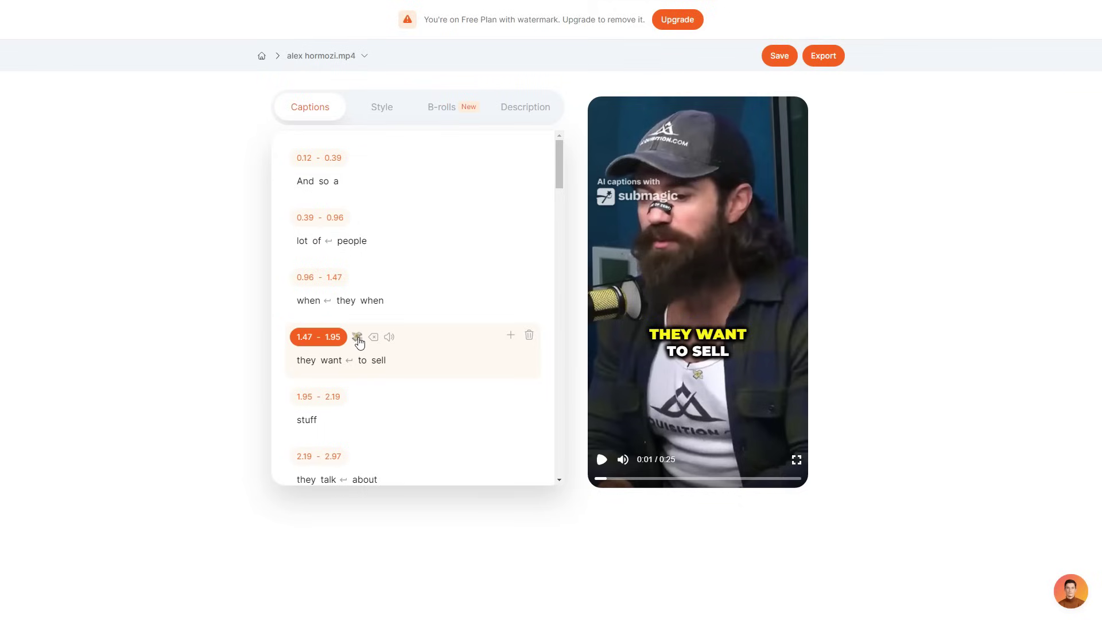
pyautogui.click(391, 339)
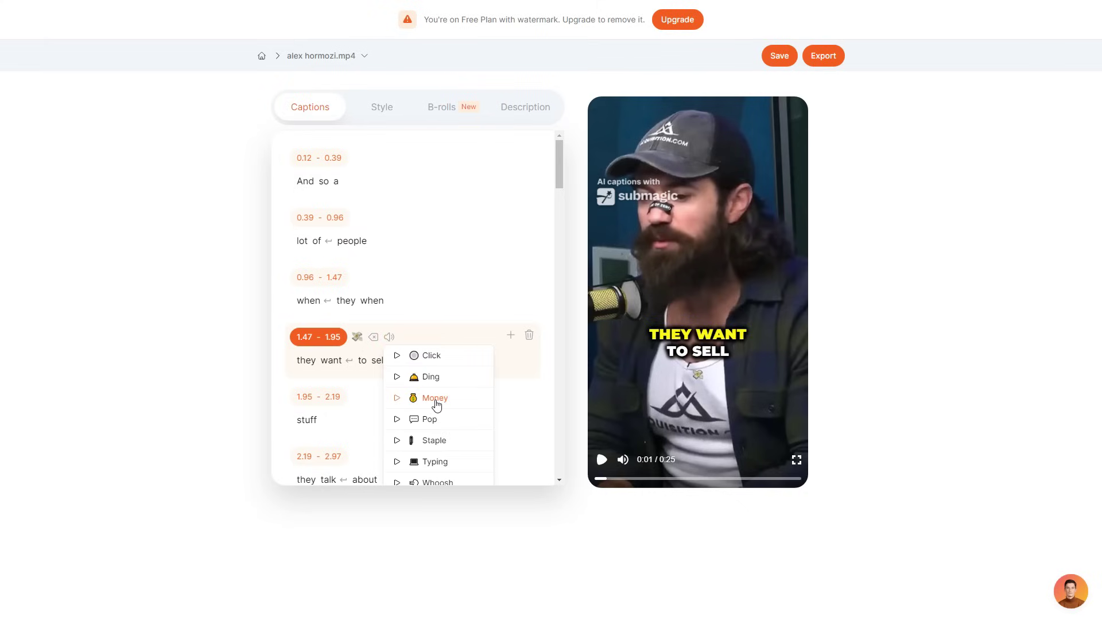
# Step: Add the Money sound effect to the 'they want to sell' caption
pyautogui.click(396, 398)
pyautogui.click(505, 408)
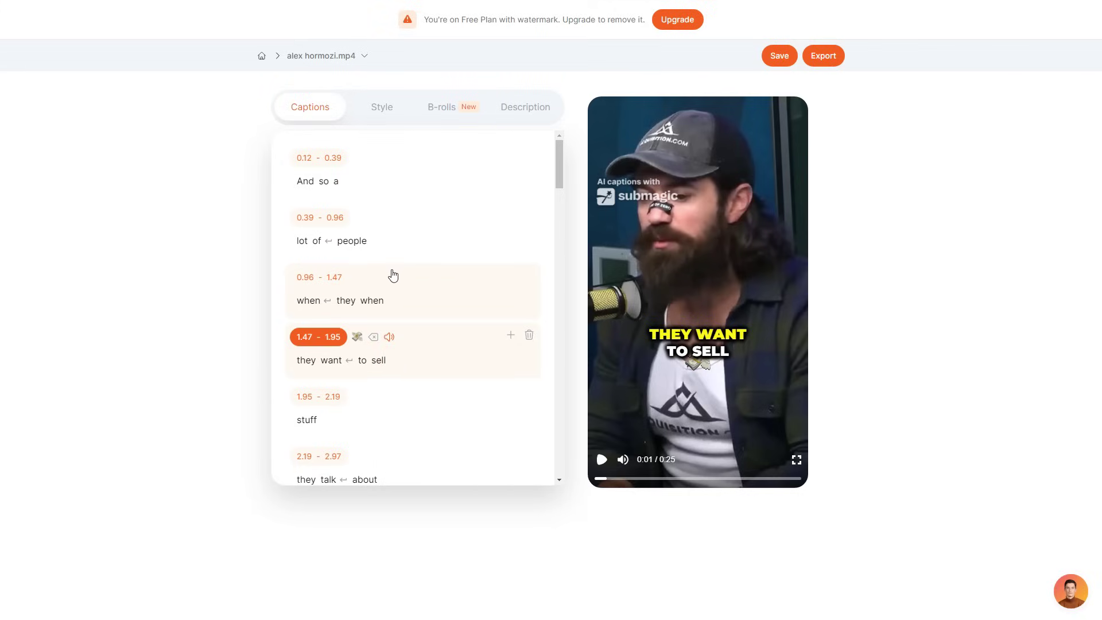
pyautogui.click(391, 276)
# Step: Preview the clip, pause it, and scroll the caption list back to the first segment
pyautogui.click(602, 460)
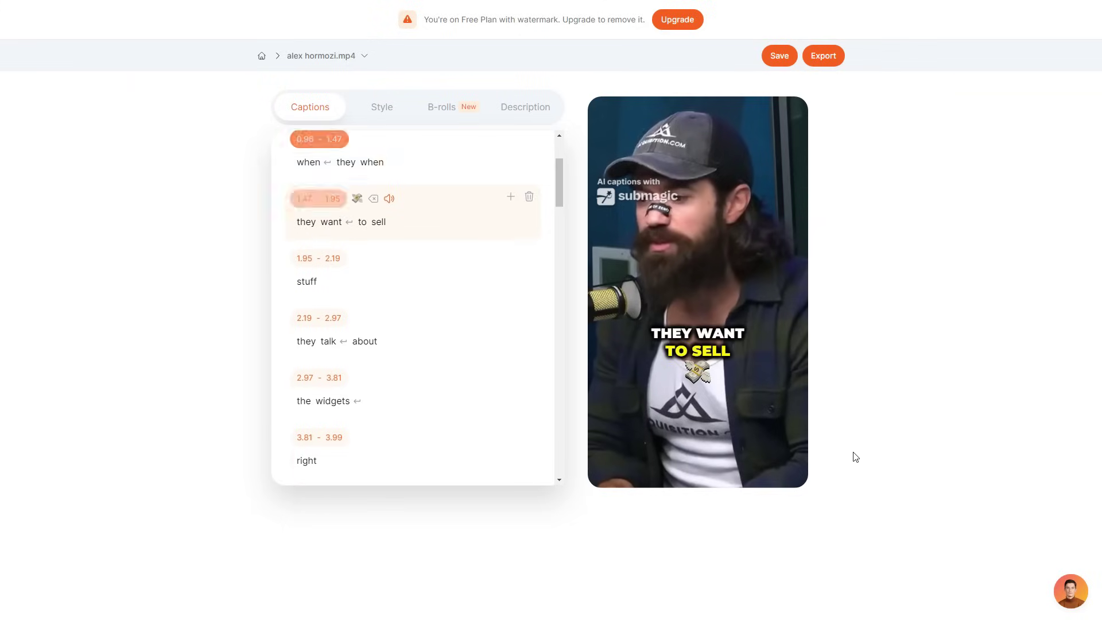
pyautogui.click(602, 459)
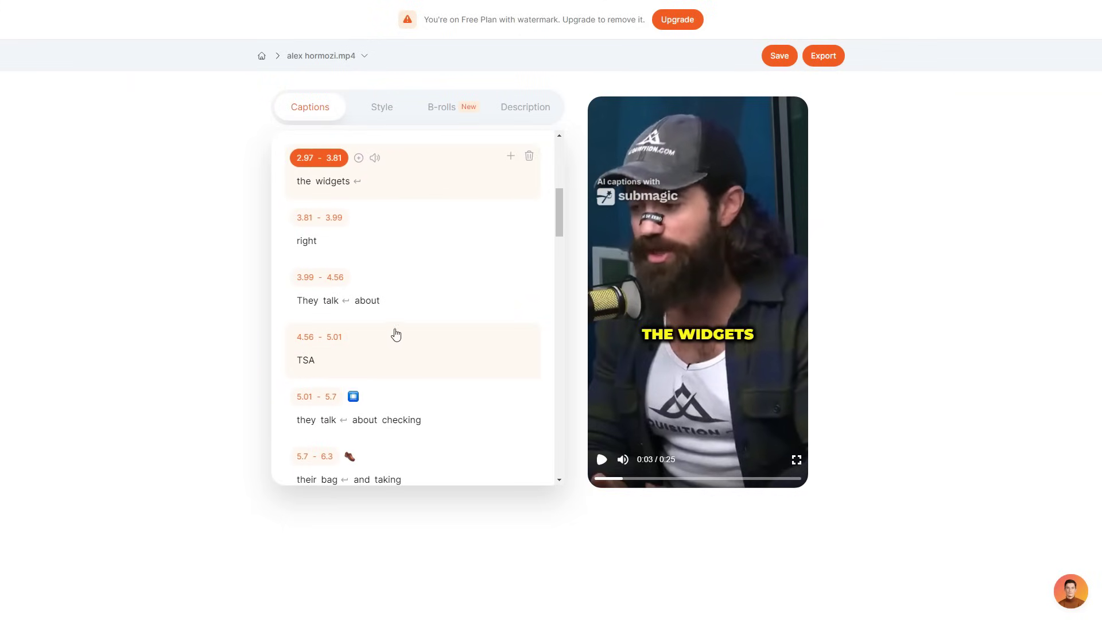
pyautogui.scroll(5, 400, 339)
pyautogui.moveTo(557, 166); pyautogui.dragTo(559, 282)
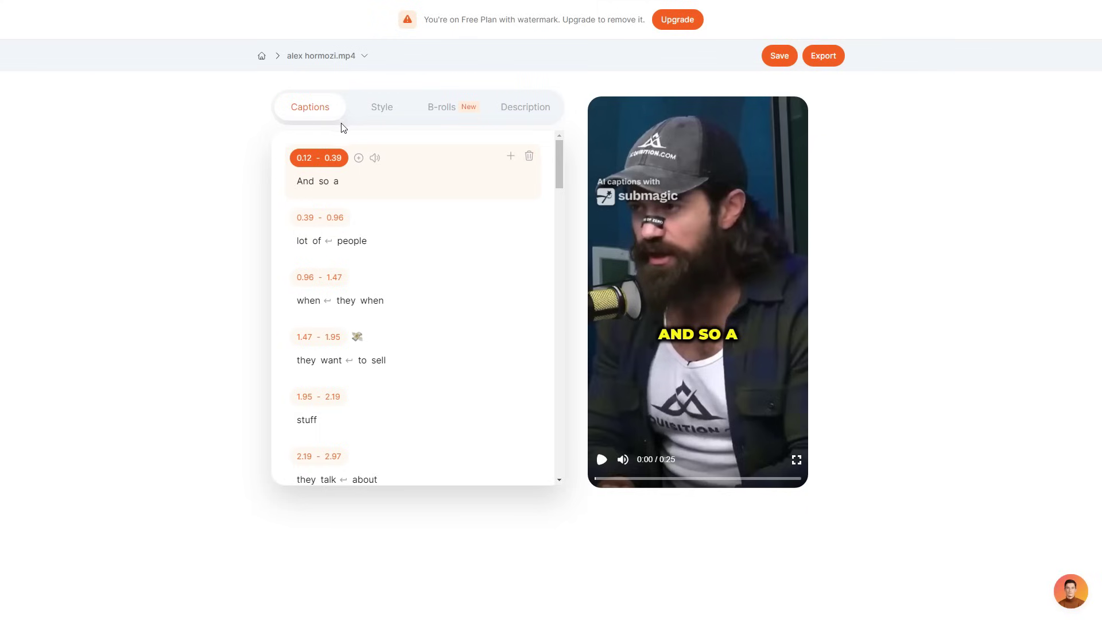
# Step: Apply the BEAST caption theme, preview it, and also try the Iman theme
pyautogui.click(386, 111)
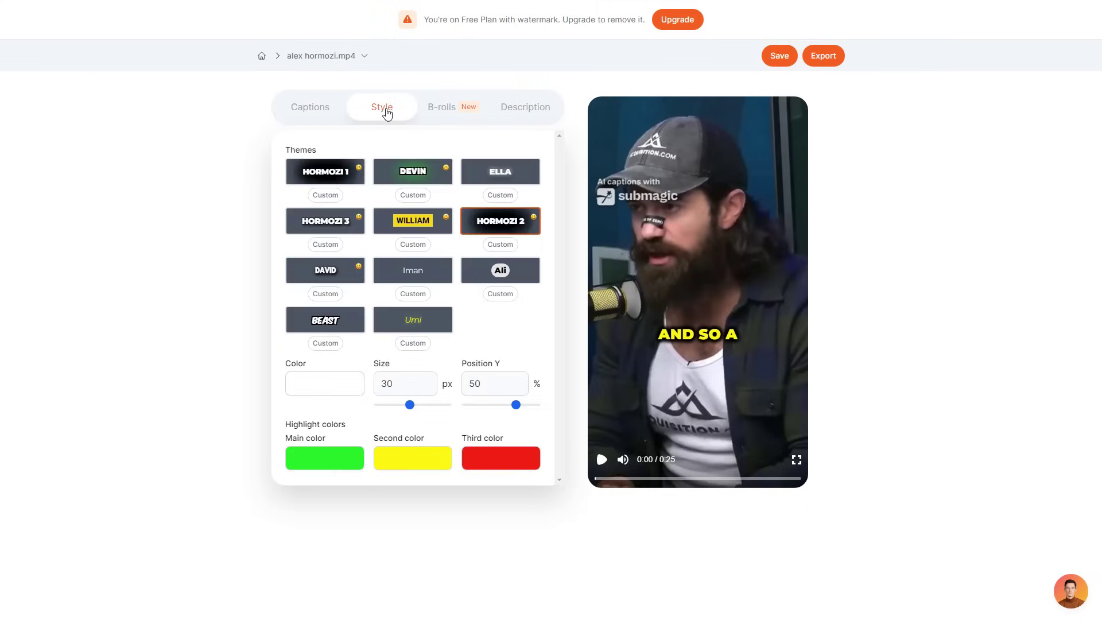
pyautogui.click(340, 325)
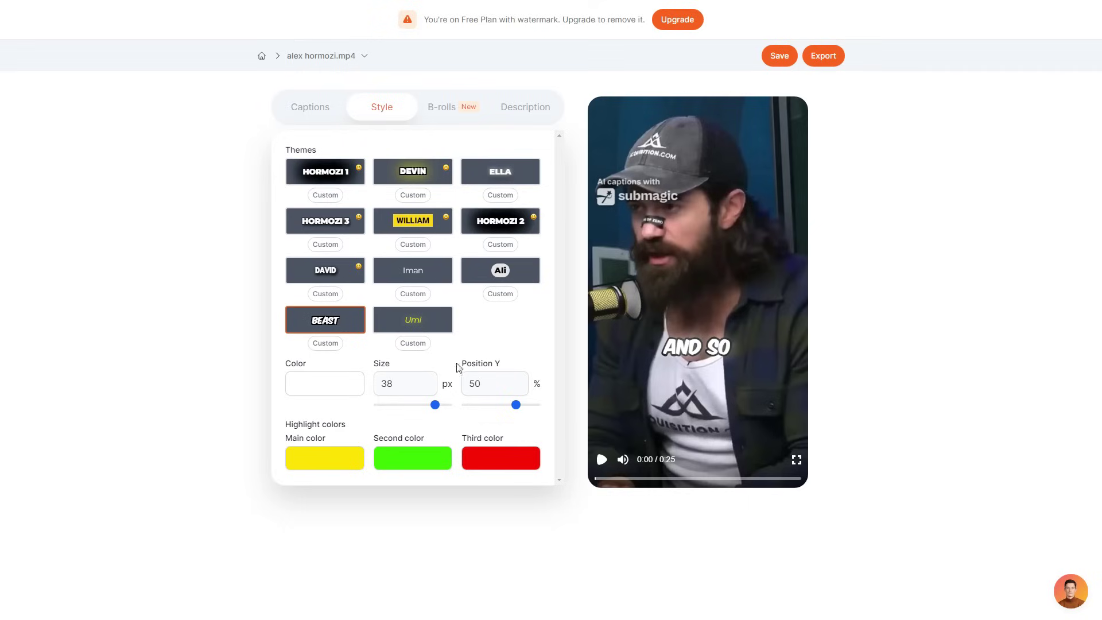
pyautogui.click(602, 459)
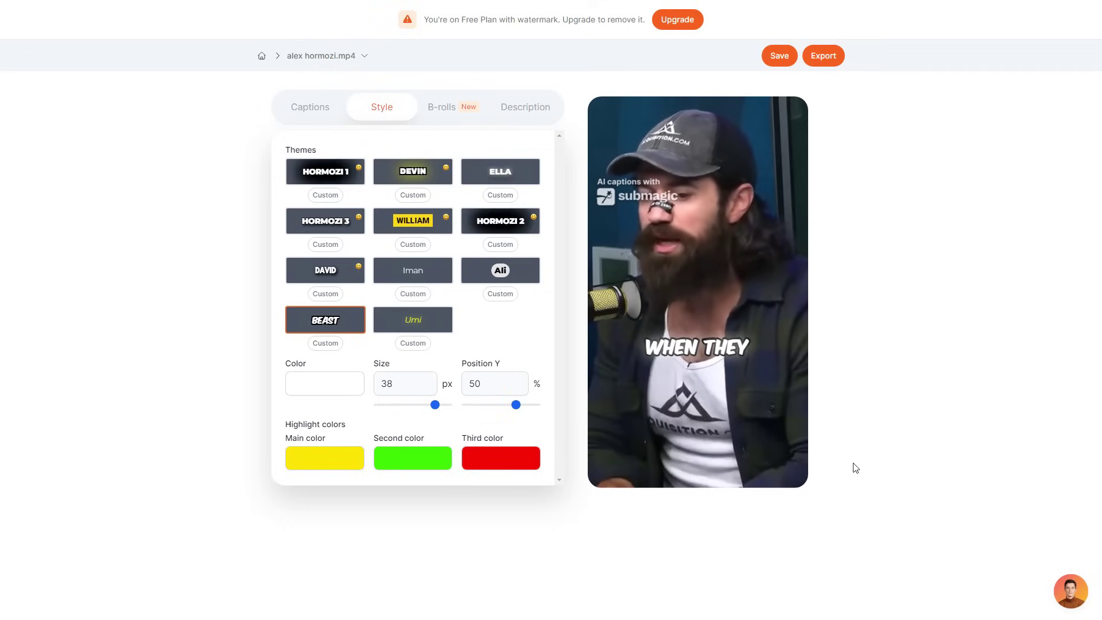
pyautogui.click(433, 281)
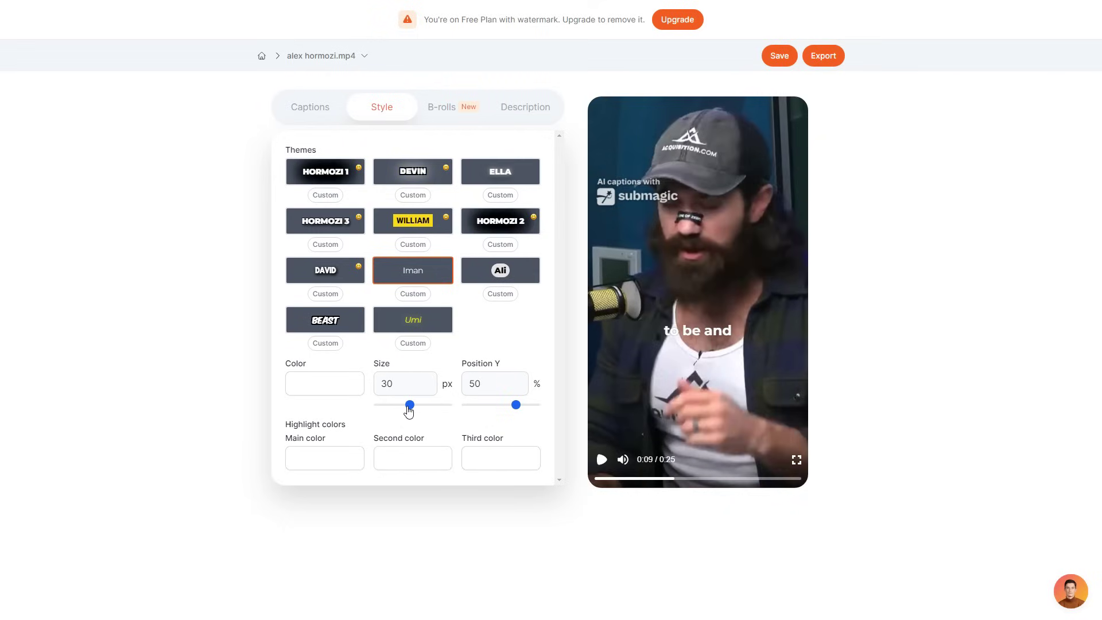
# Step: Enlarge the captions to 38 px and lower them to 70% Position Y
pyautogui.moveTo(409, 412)
pyautogui.mouseDown()
pyautogui.moveTo(434, 410)
pyautogui.moveTo(400, 408)
pyautogui.moveTo(411, 407)
pyautogui.mouseUp()
pyautogui.moveTo(517, 411); pyautogui.dragTo(540, 419)
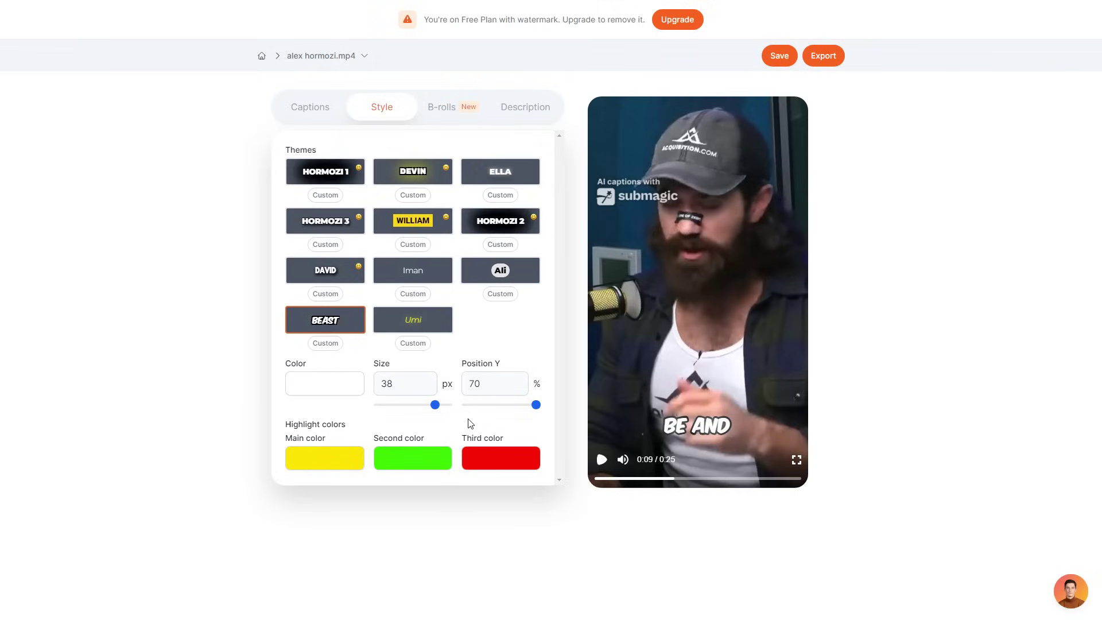
pyautogui.click(448, 111)
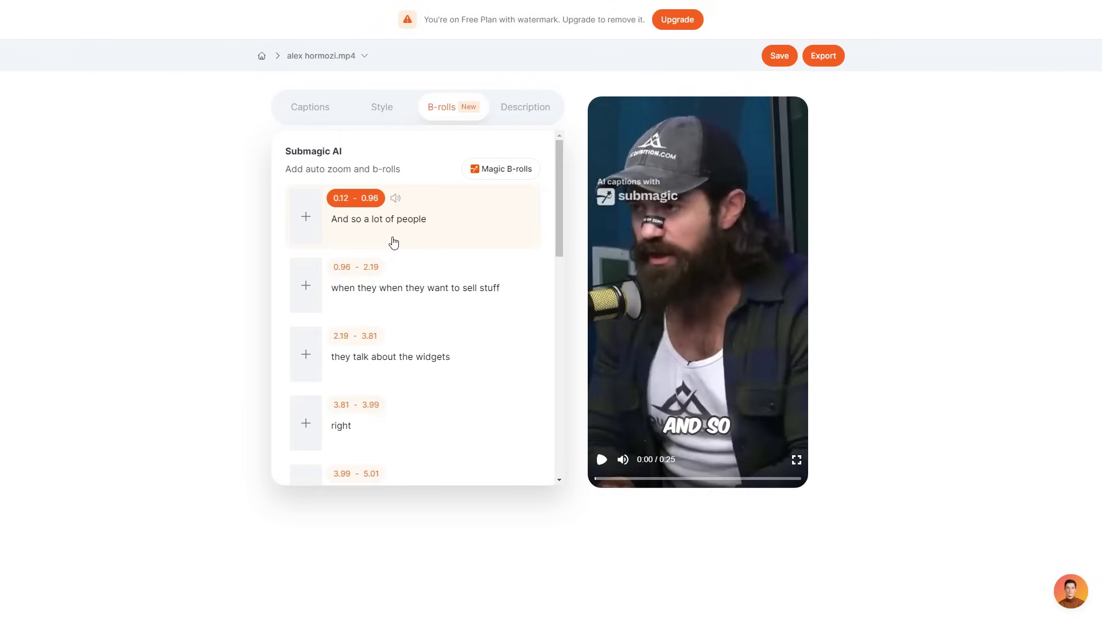
# Step: Try adding a Type Original B-roll to the first segment, then cancel it
pyautogui.click(307, 222)
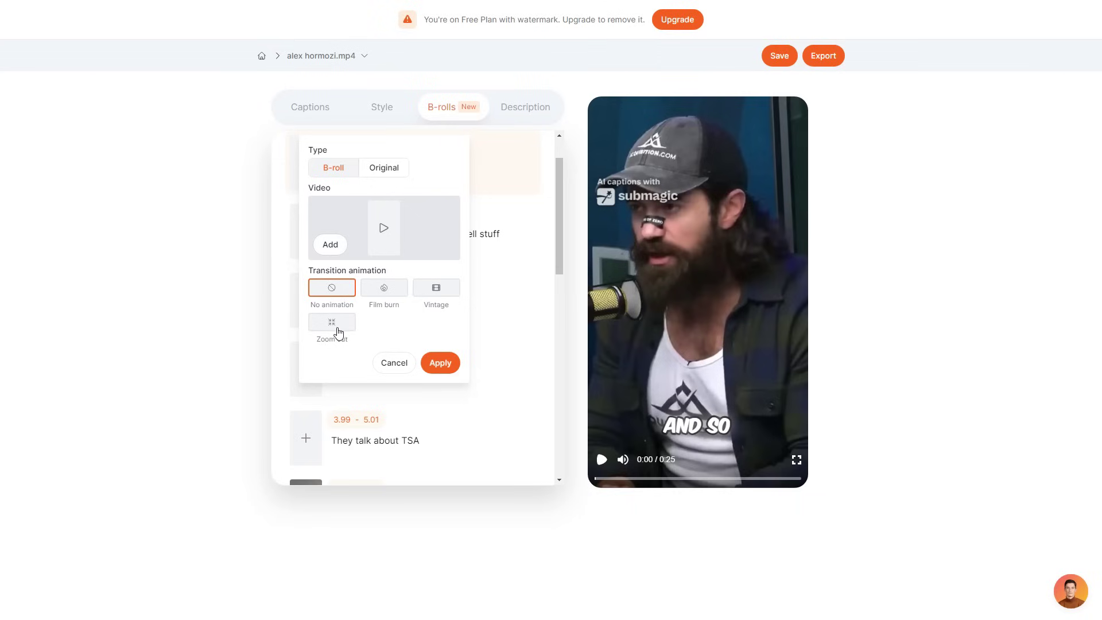
pyautogui.click(394, 178)
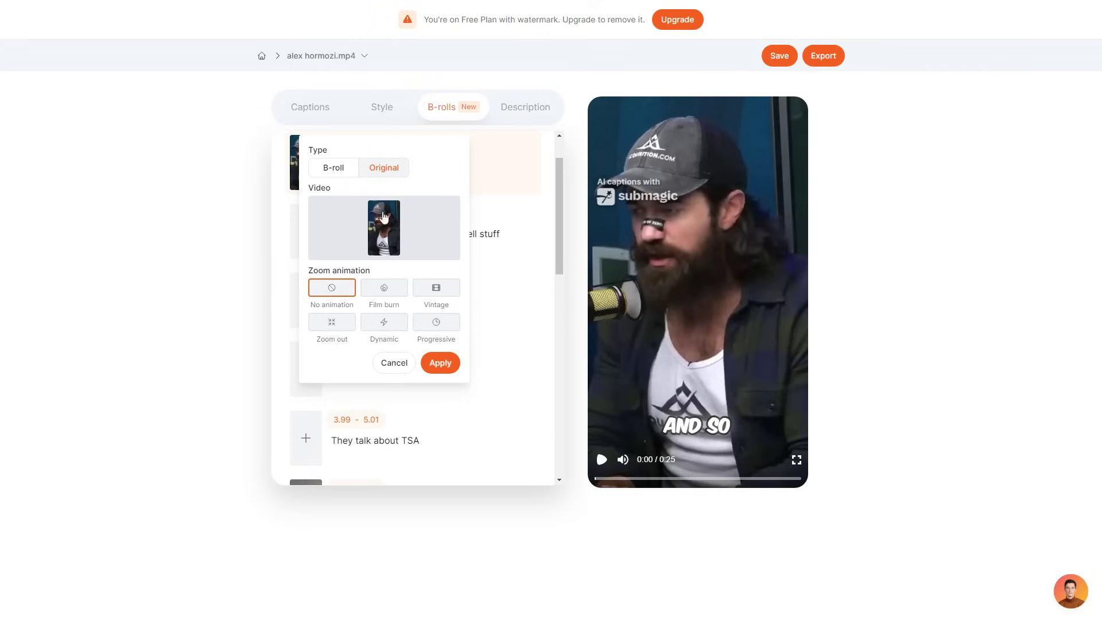
pyautogui.click(545, 193)
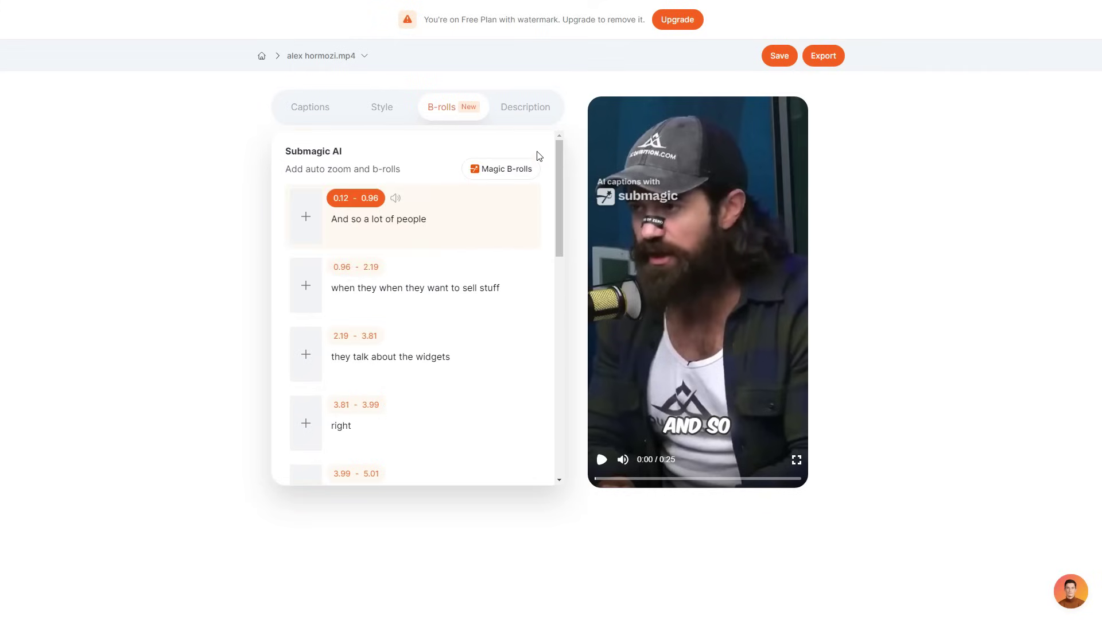
# Step: Generate Magic B-rolls for the whole clip and preview them in playback
pyautogui.click(510, 171)
pyautogui.click(601, 459)
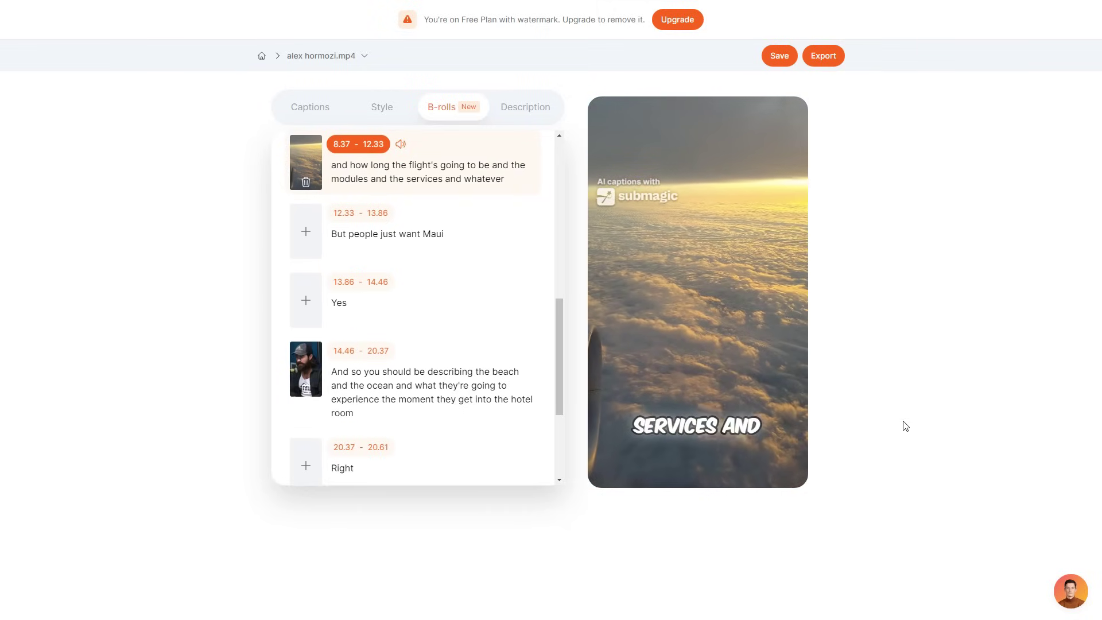
pyautogui.click(753, 478)
pyautogui.scroll(10, 514, 385)
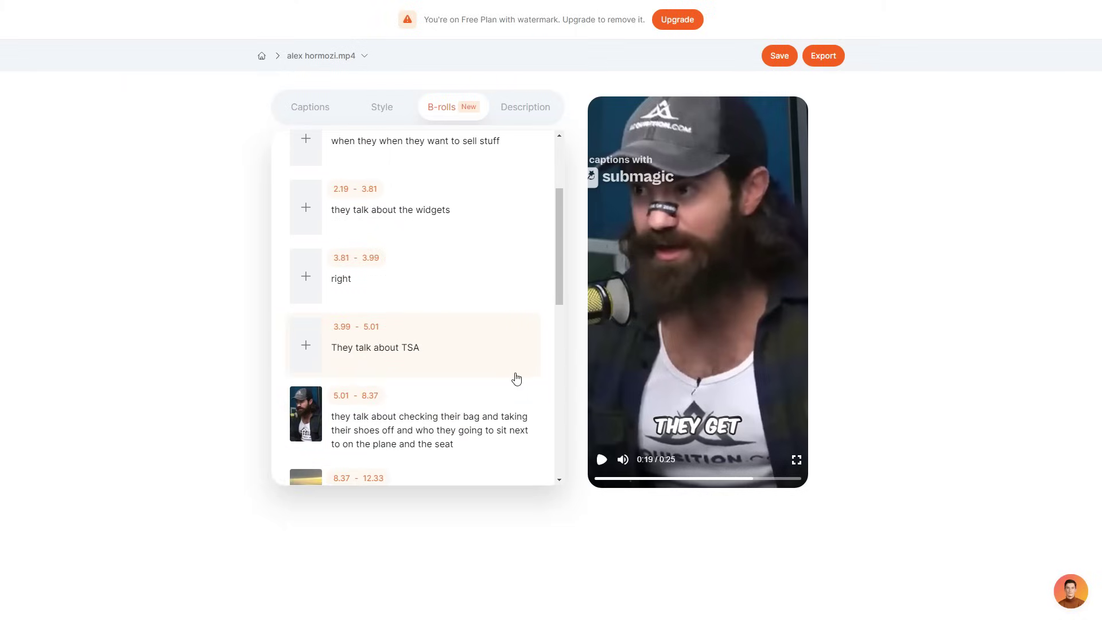
pyautogui.scroll(3, 490, 359)
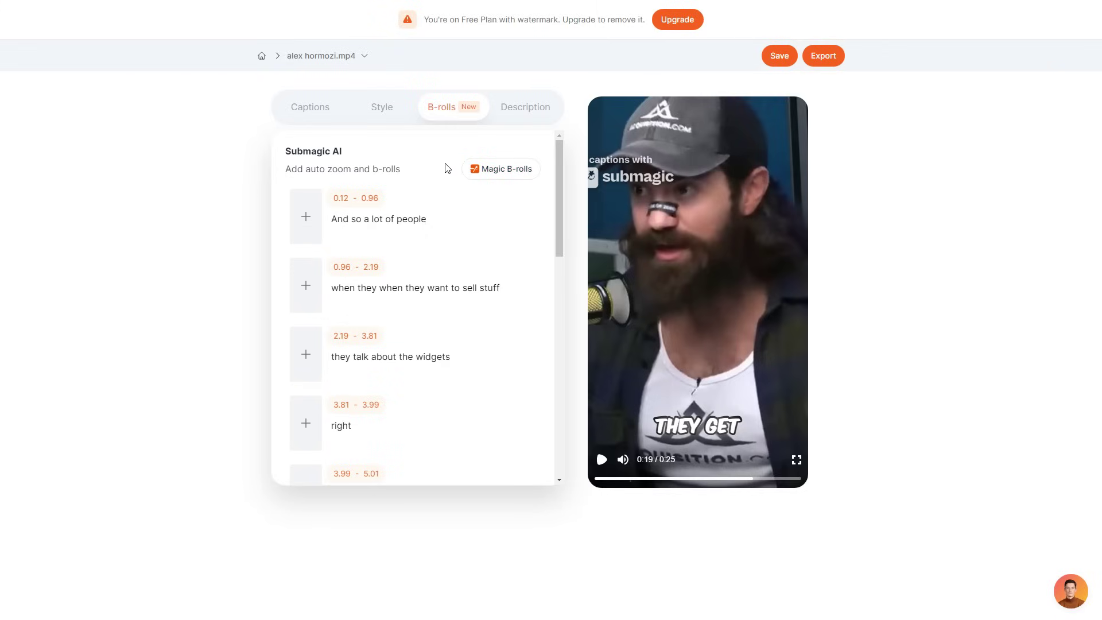
# Step: Generate the AI description with Maui hashtags, select its text, and return to Captions
pyautogui.click(529, 113)
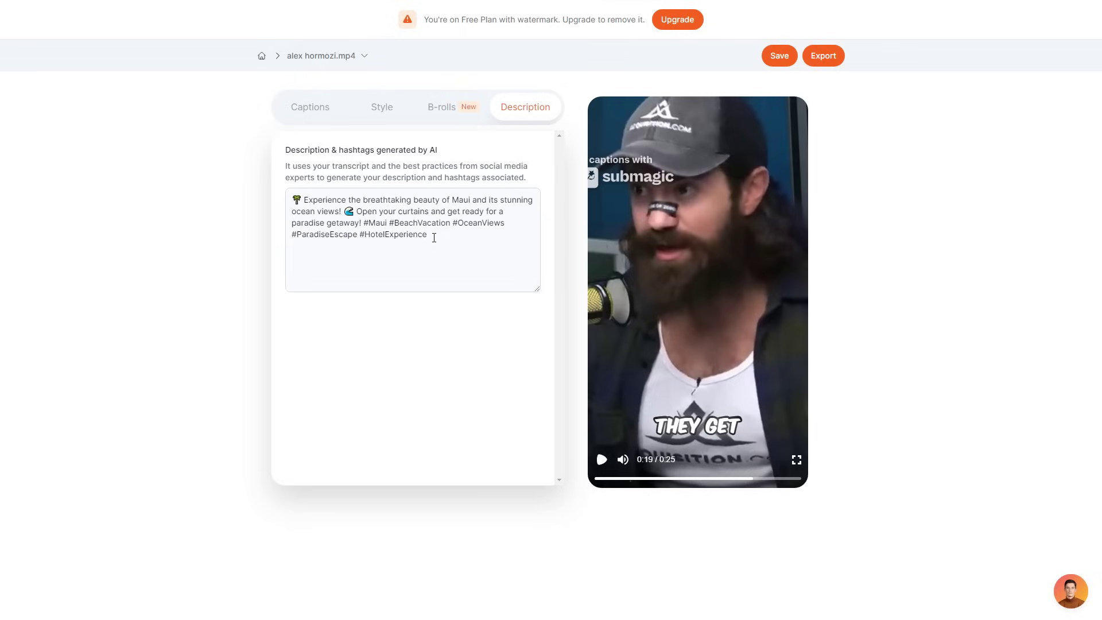
pyautogui.moveTo(430, 237); pyautogui.dragTo(296, 200)
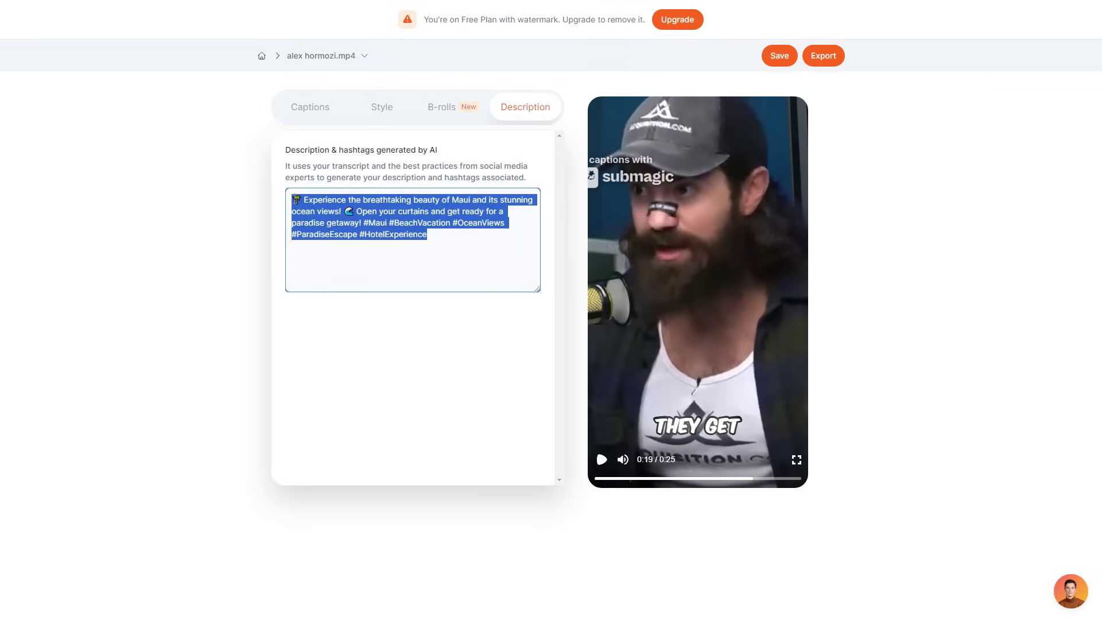
pyautogui.click(434, 239)
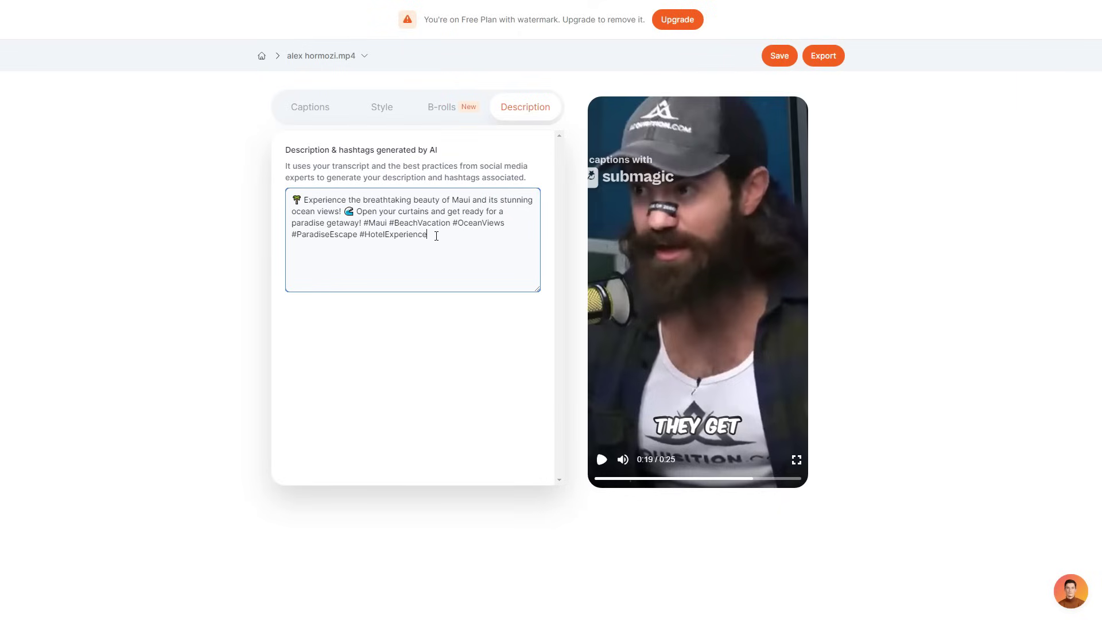
pyautogui.moveTo(437, 236); pyautogui.dragTo(297, 198)
pyautogui.click(433, 238)
pyautogui.click(310, 107)
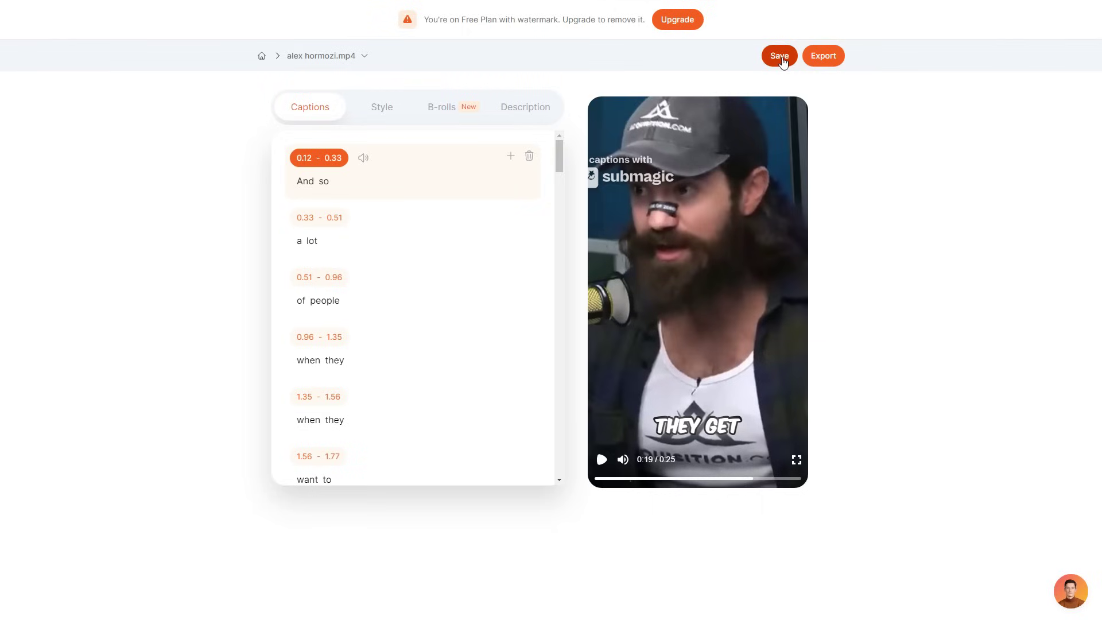
pyautogui.click(829, 62)
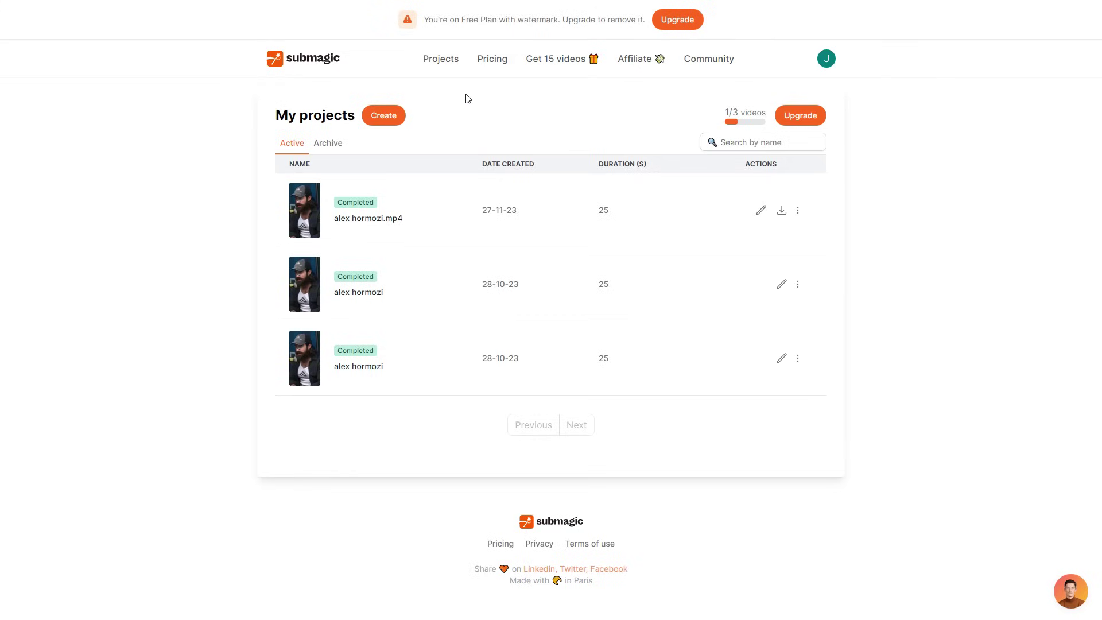
# Step: View the subscription pricing plans after the watermarked export completes
pyautogui.click(491, 62)
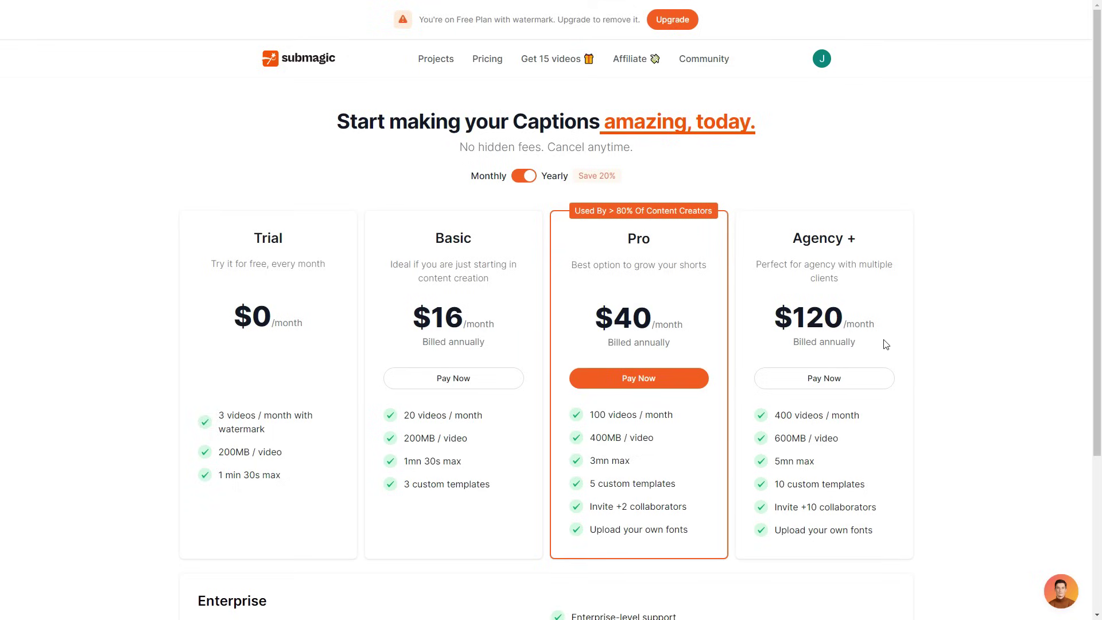
# Step: Flip the Monthly/Yearly billing toggle to compare Pro plan prices
pyautogui.click(522, 185)
# Step: Start the US$480.00 yearly Pro checkout and apply promotion code JACK
pyautogui.click(651, 385)
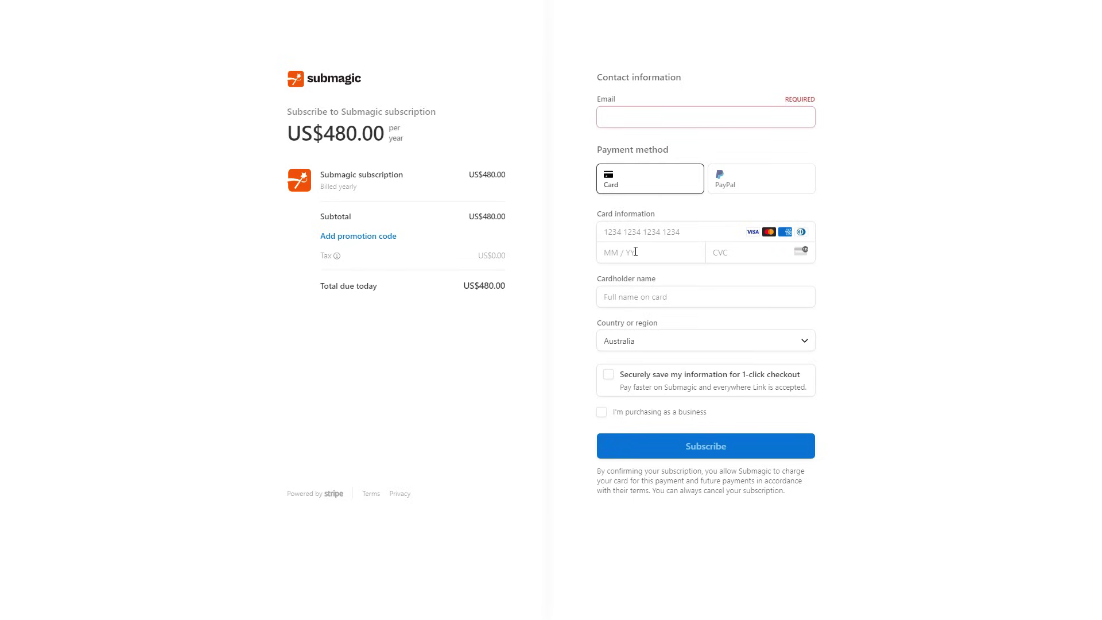
pyautogui.click(361, 246)
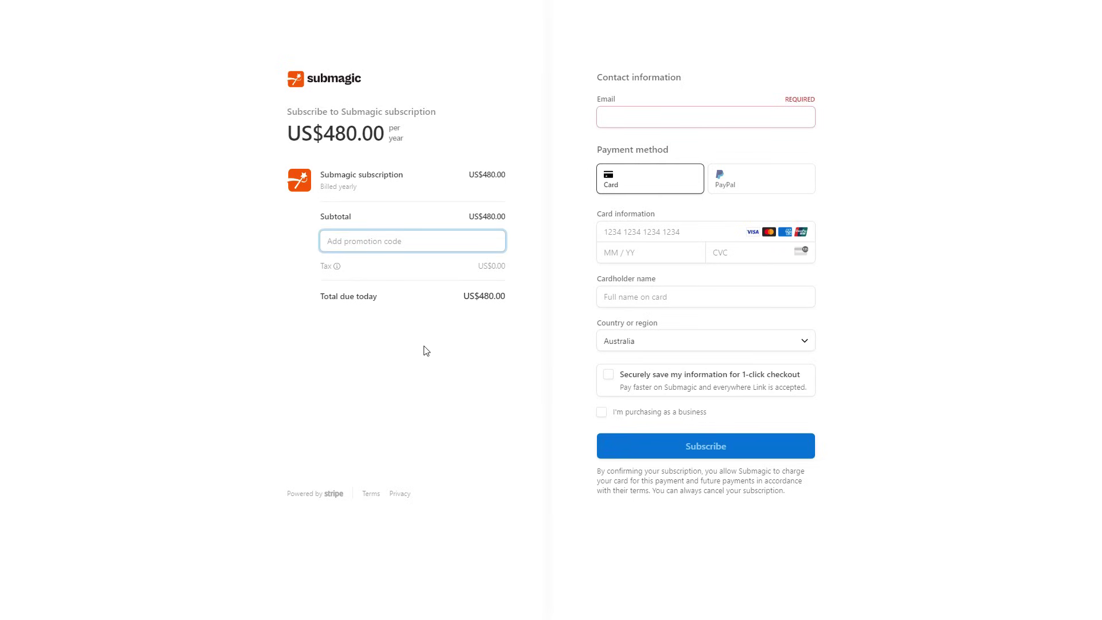
pyautogui.write('JACK')
pyautogui.click(496, 240)
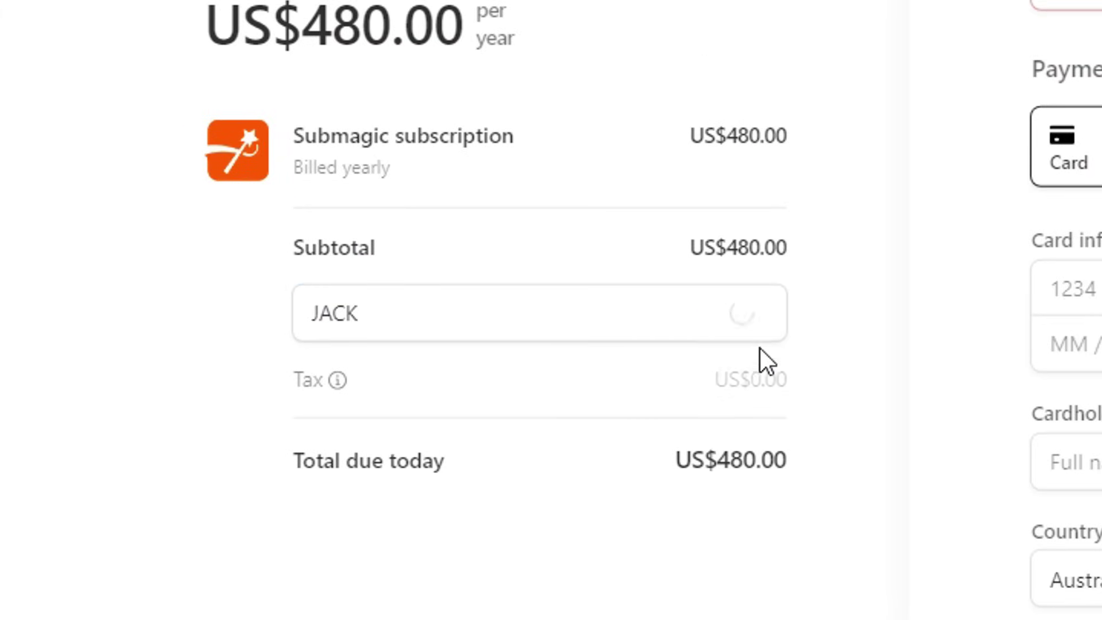